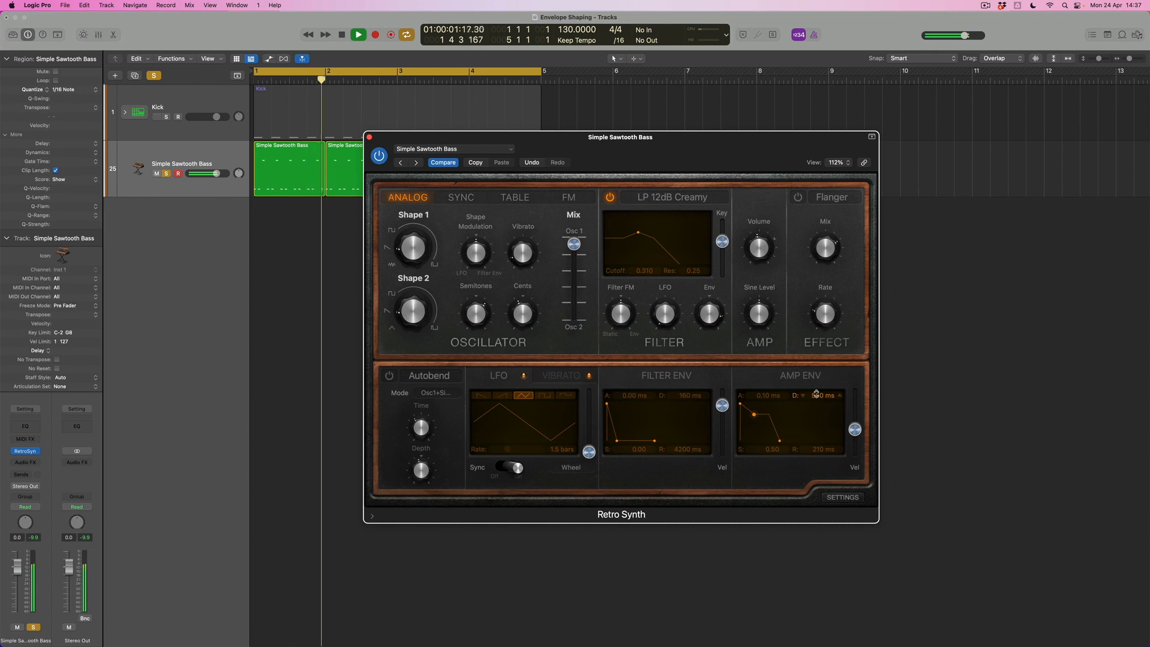
# - Sweep the filter's envelope amount up and down while auditioning the sawtooth bass loop
pyautogui.press('space')
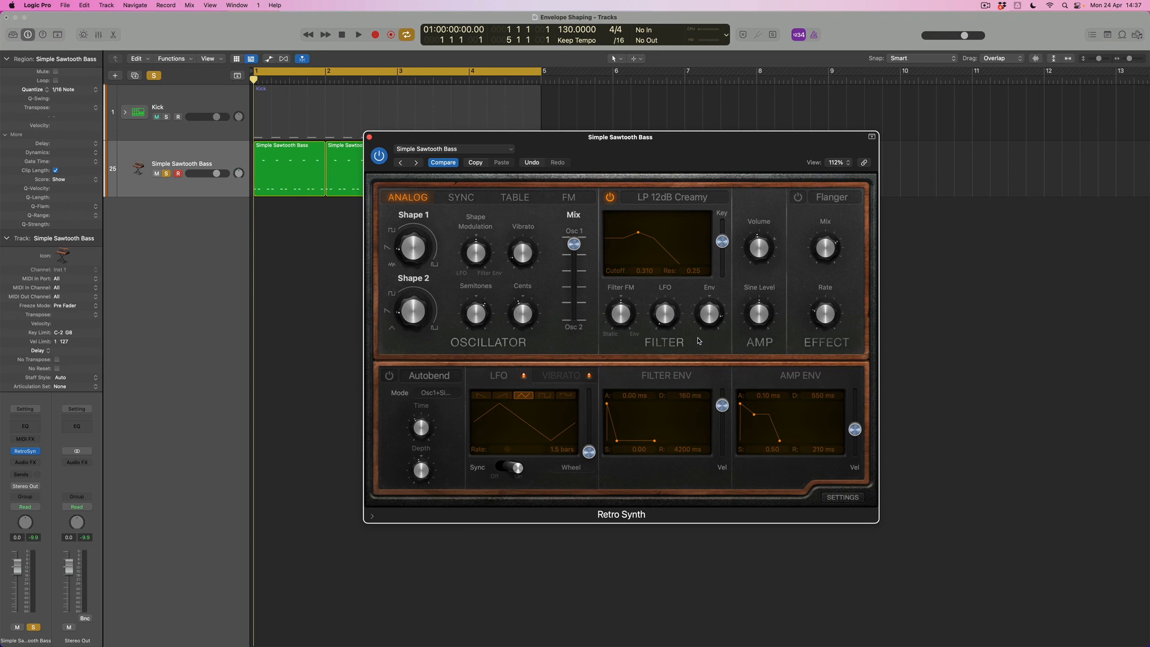
pyautogui.moveTo(703, 309)
pyautogui.moveTo(713, 323); pyautogui.dragTo(710, 339)
pyautogui.press('space')
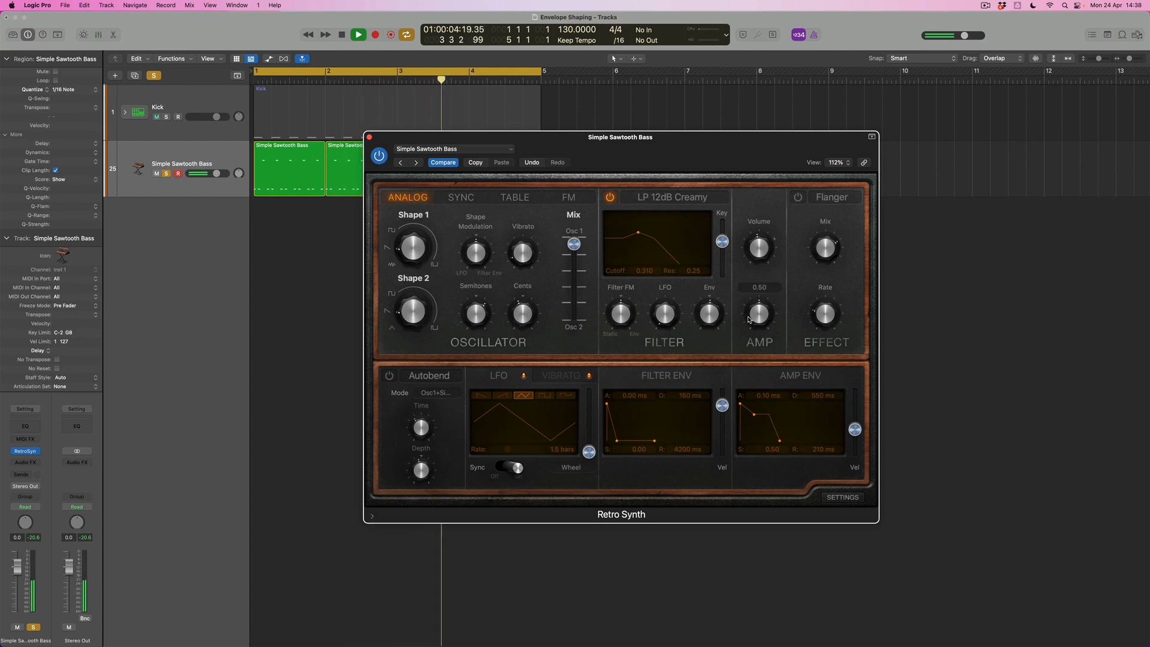
pyautogui.moveTo(714, 316)
pyautogui.moveTo(714, 317); pyautogui.dragTo(718, 282)
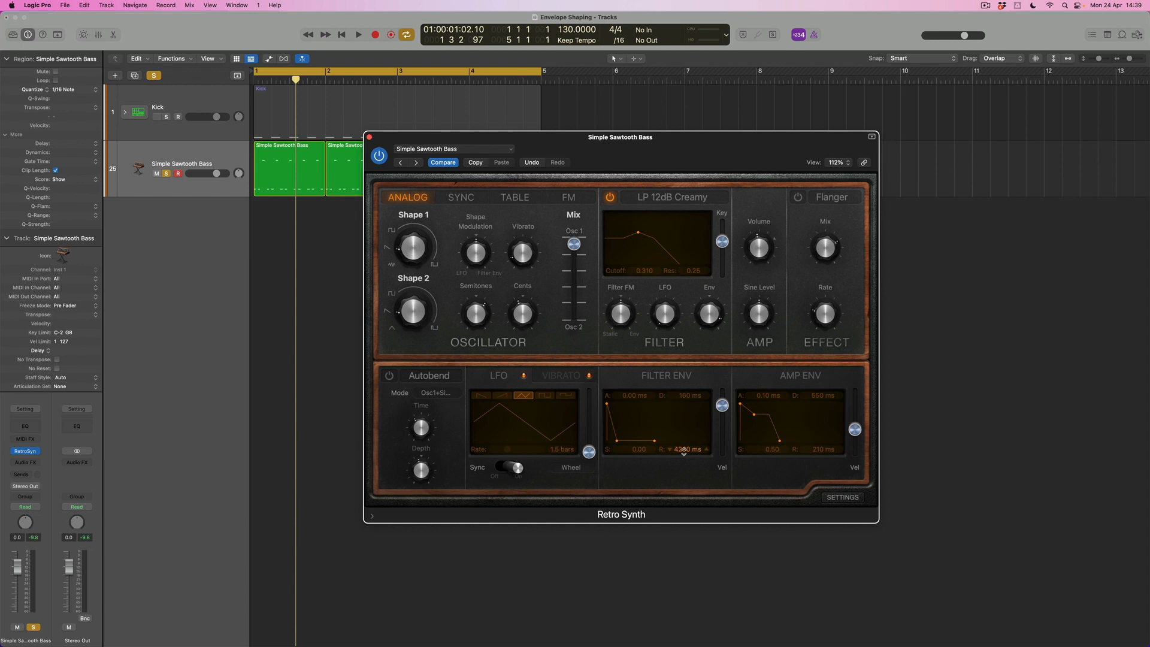
pyautogui.moveTo(711, 321)
pyautogui.press('space')
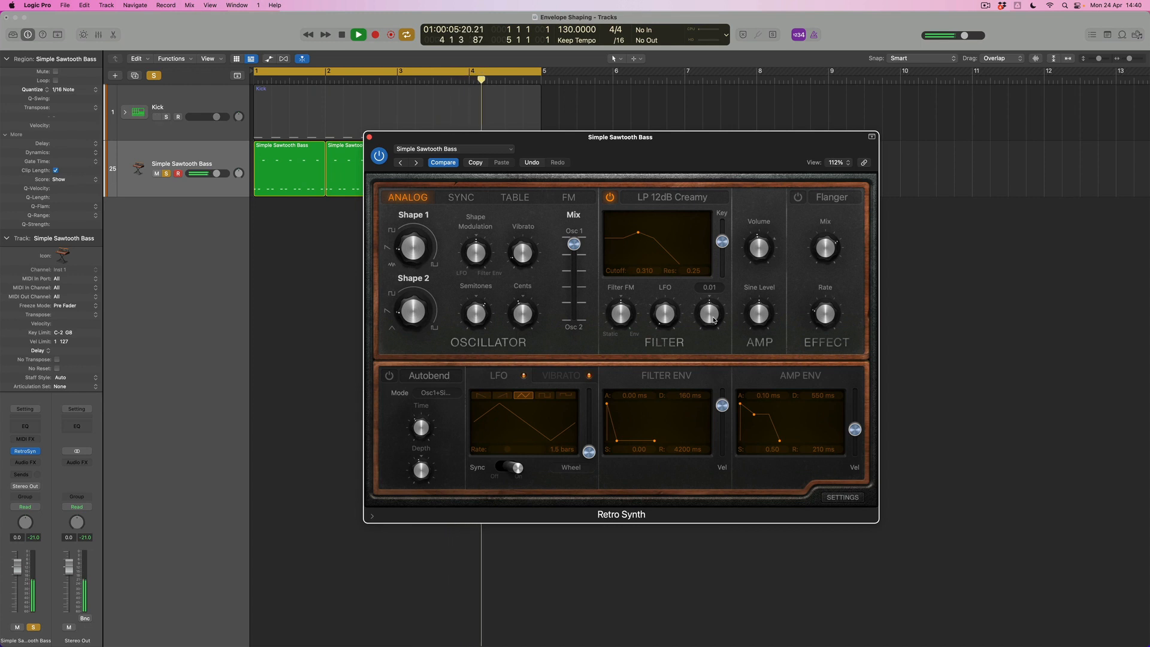
pyautogui.moveTo(713, 321)
pyautogui.mouseDown()
pyautogui.moveTo(713, 281)
pyautogui.moveTo(713, 314)
pyautogui.mouseUp()
pyautogui.press('space')
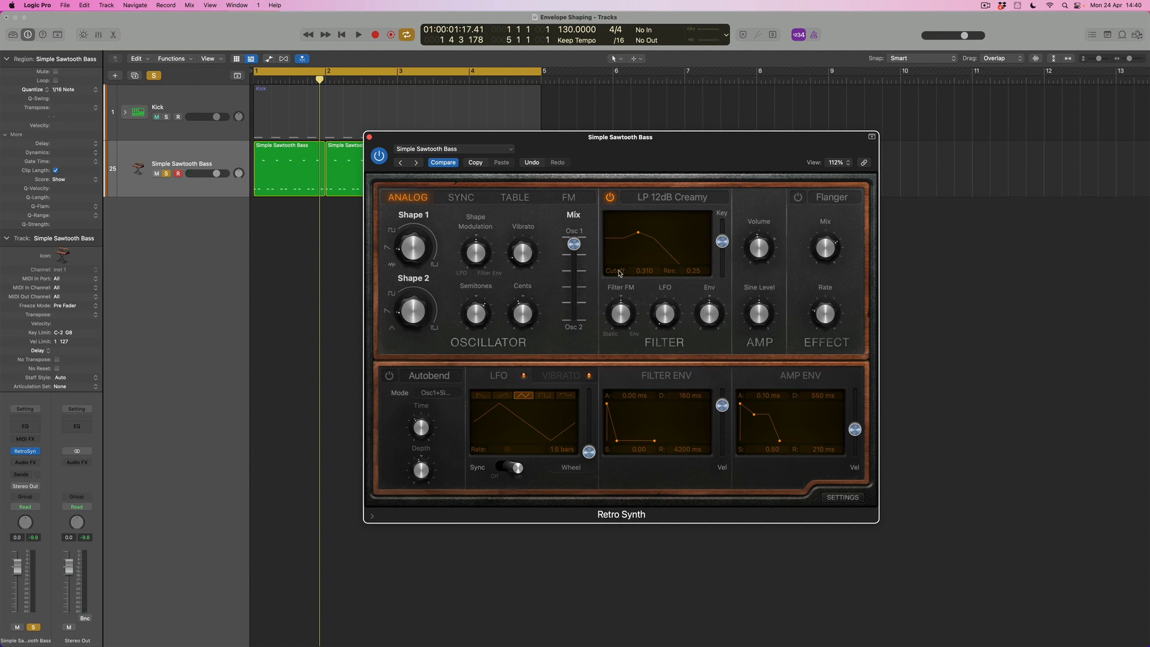
# - Audition different filter cutoff settings against the envelope amount and leave the cutoff at 0.354
pyautogui.moveTo(644, 270); pyautogui.dragTo(644, 263)
pyautogui.moveTo(704, 327)
pyautogui.press('space')
pyautogui.moveTo(644, 271)
pyautogui.mouseDown()
pyautogui.moveTo(644, 230)
pyautogui.moveTo(644, 264)
pyautogui.mouseUp()
pyautogui.press('space')
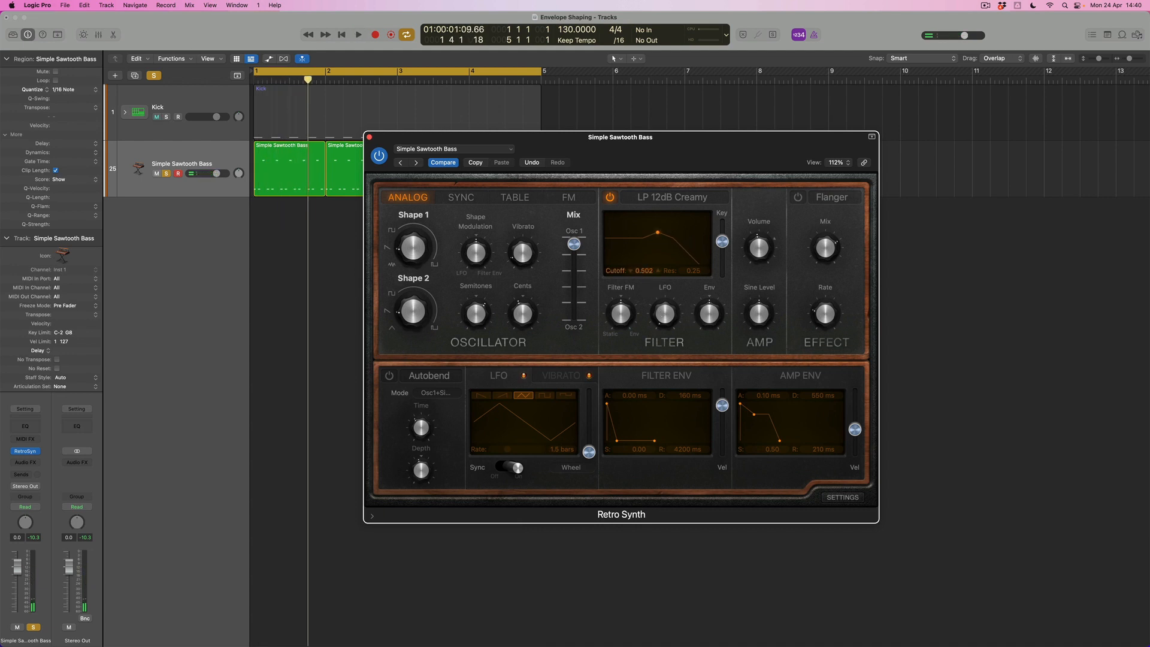
pyautogui.moveTo(644, 271); pyautogui.dragTo(644, 272)
pyautogui.press('space')
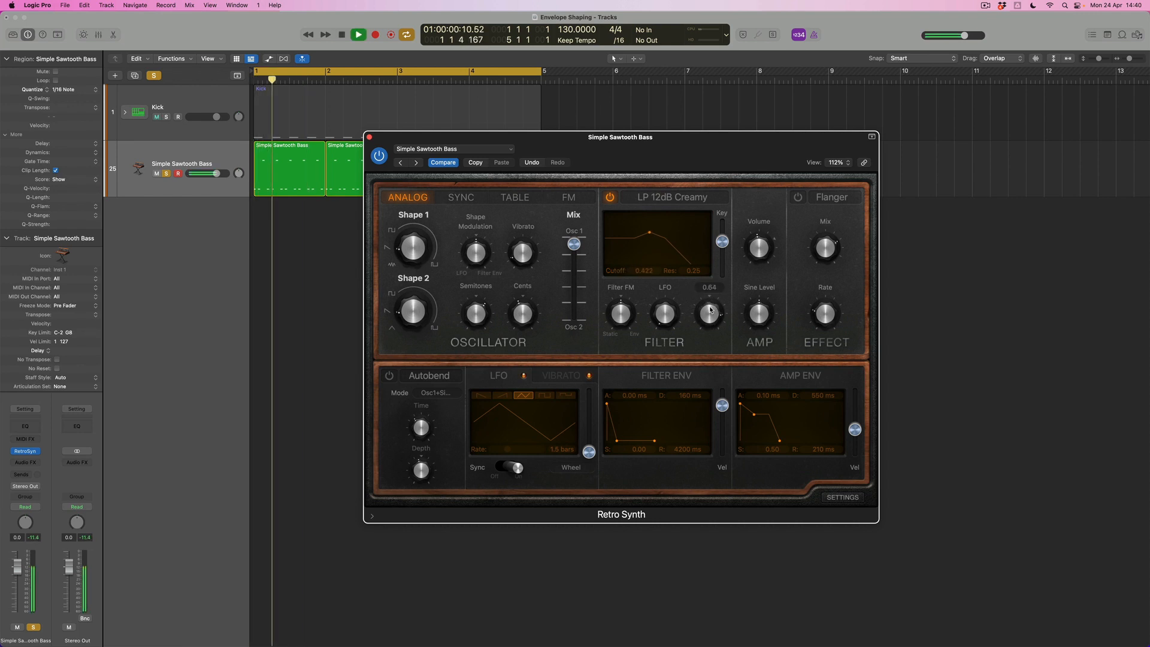
pyautogui.moveTo(646, 271); pyautogui.dragTo(646, 280)
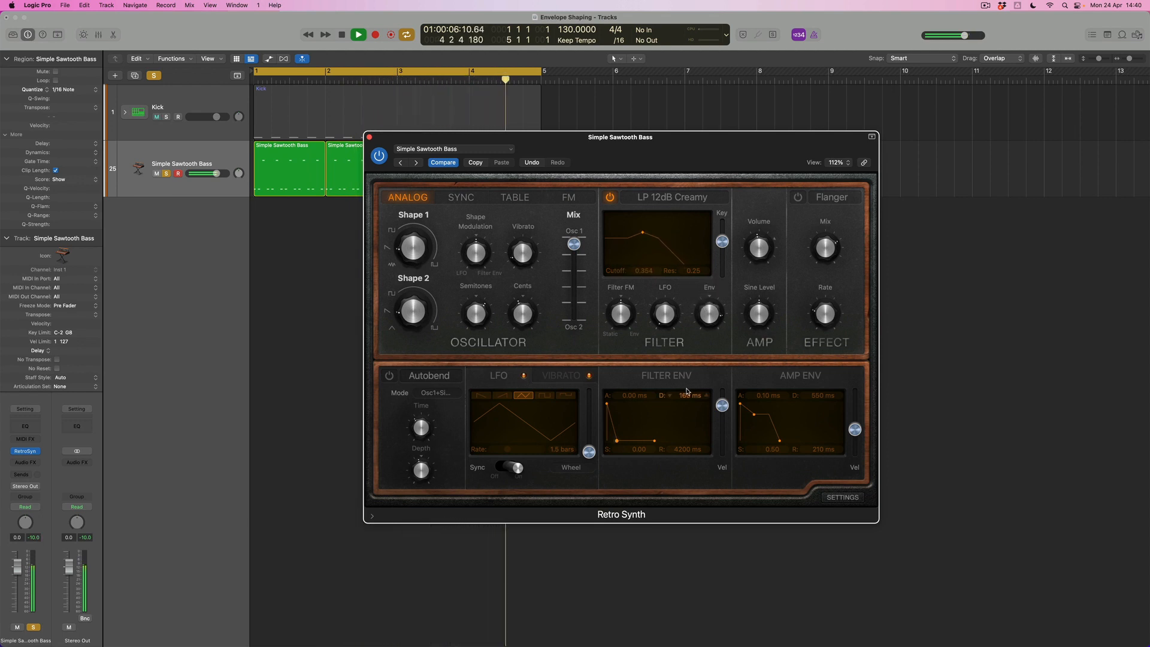
pyautogui.press('space')
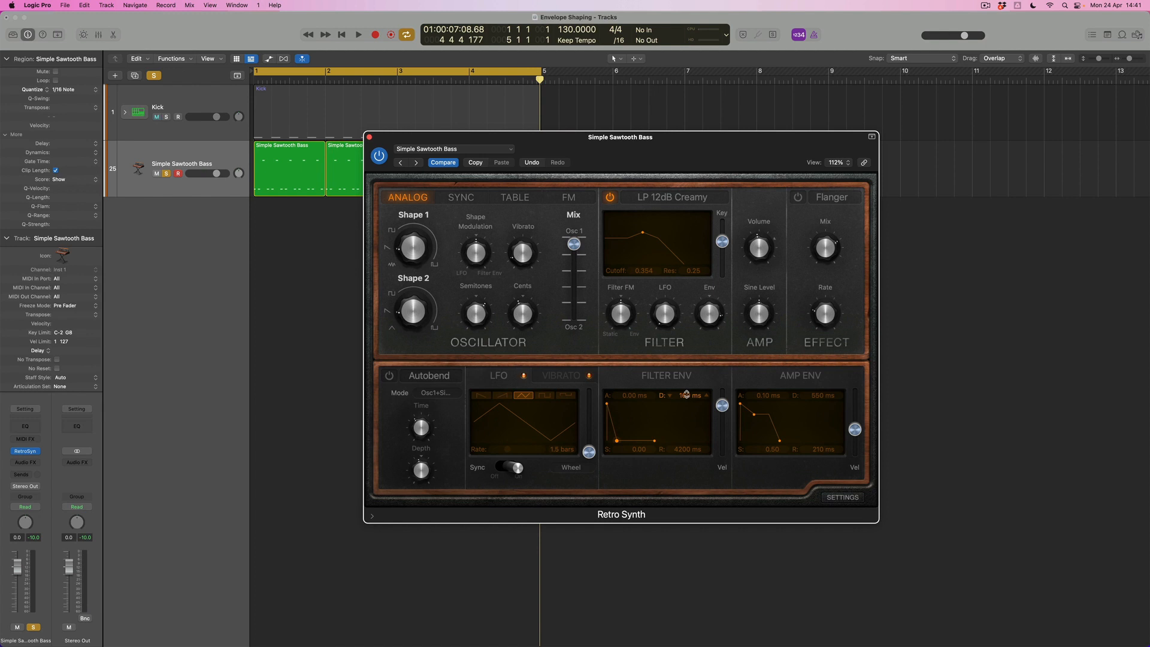
# - During playback, lengthen the filter envelope to a 10.0 s decay, 1.00 sustain and 6700 ms release
pyautogui.press('space')
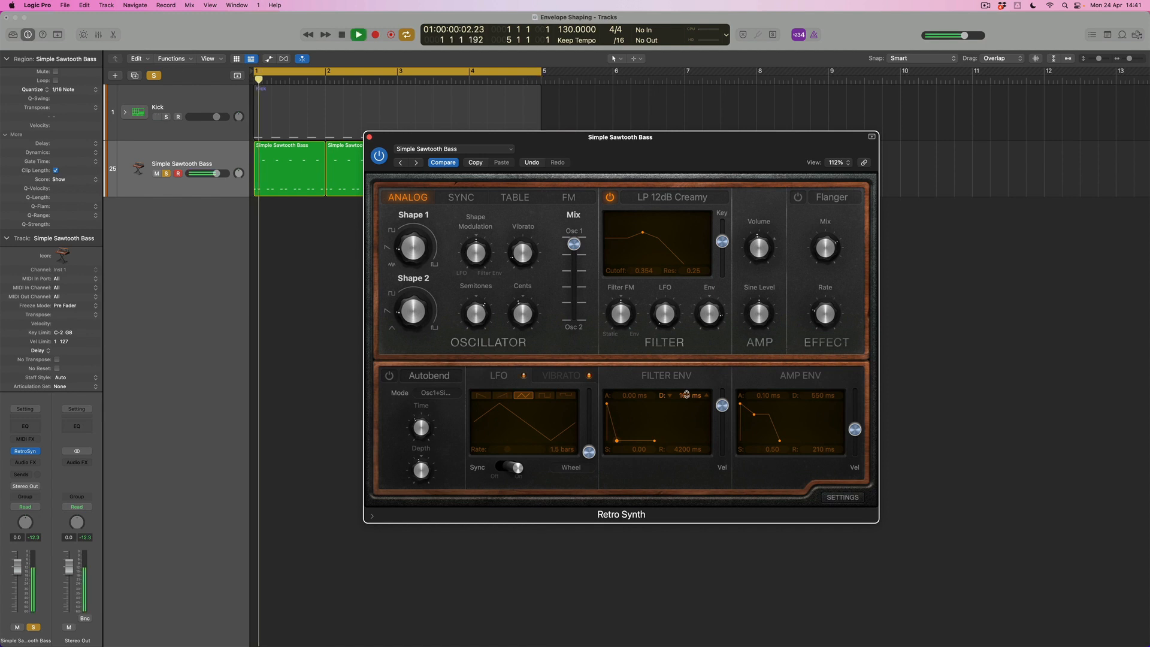
pyautogui.moveTo(686, 394); pyautogui.dragTo(687, 377)
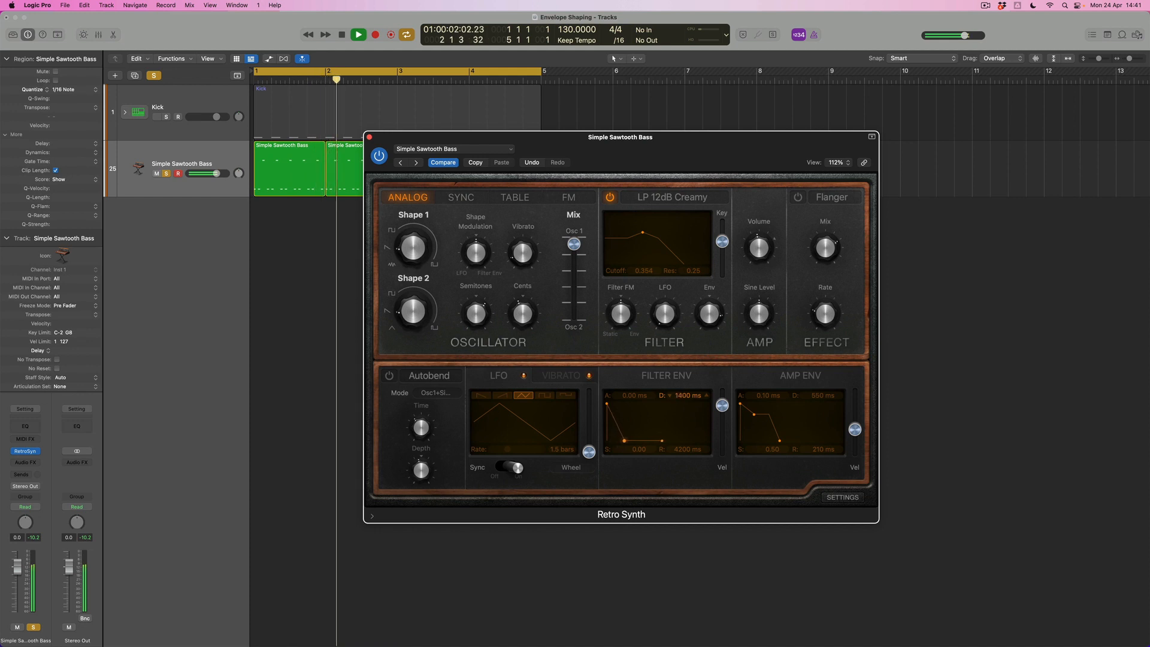
pyautogui.moveTo(687, 449); pyautogui.dragTo(687, 442)
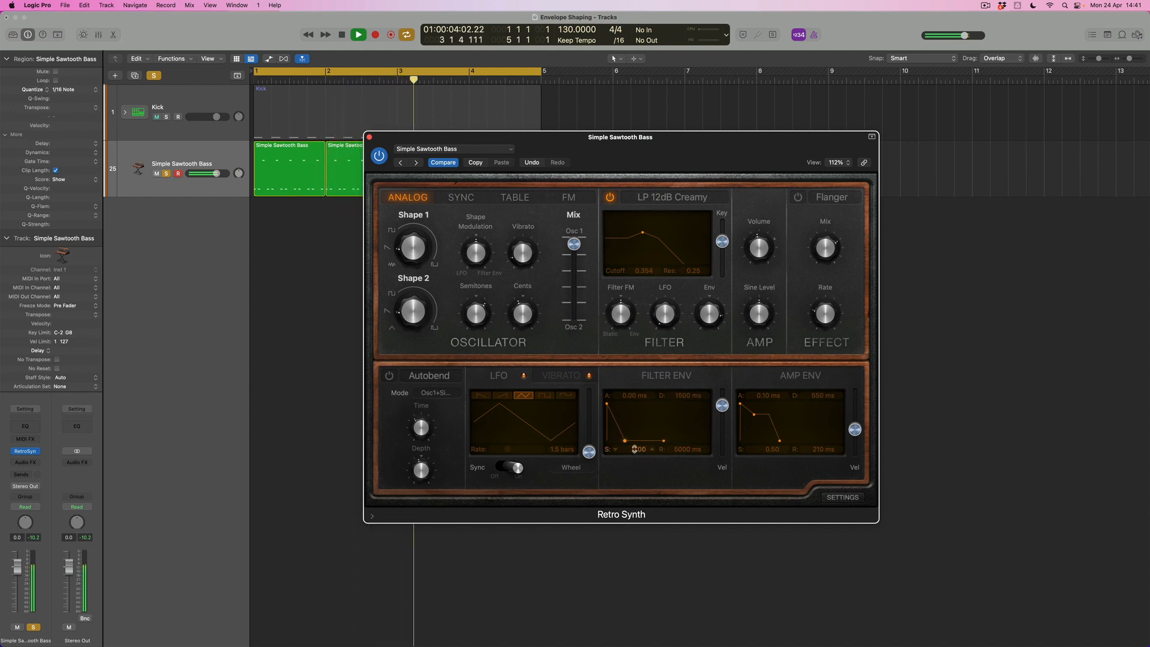
pyautogui.moveTo(634, 448); pyautogui.dragTo(634, 413)
pyautogui.moveTo(685, 450); pyautogui.dragTo(685, 439)
pyautogui.moveTo(685, 395); pyautogui.dragTo(685, 345)
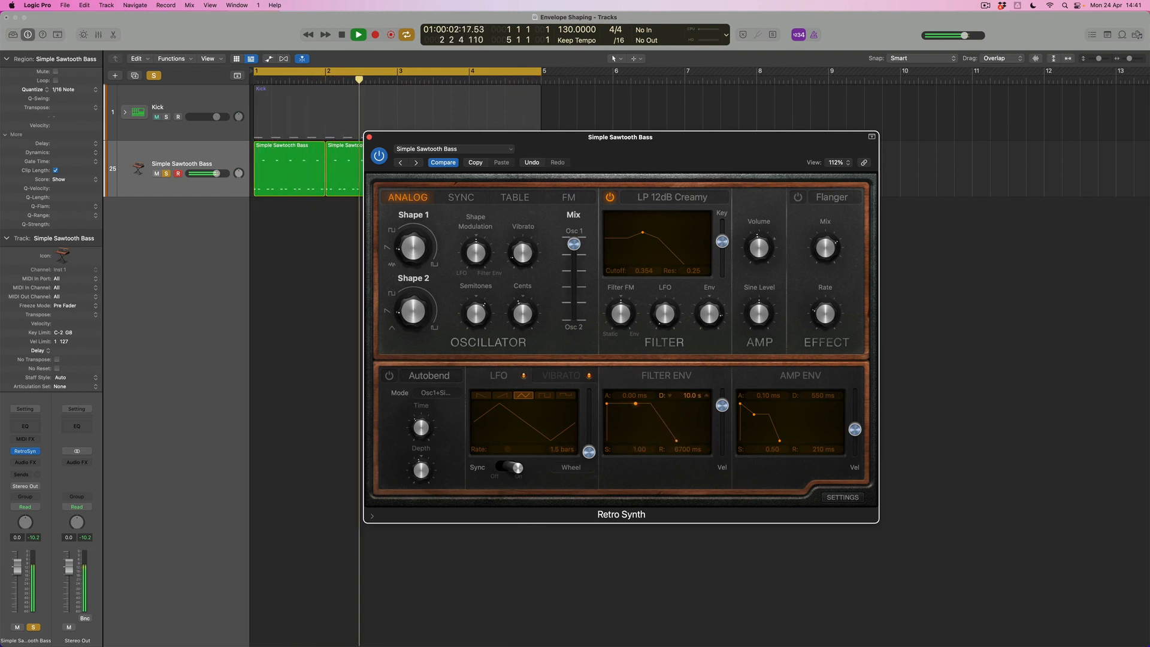
# - Shorten the filter envelope to a 100 ms decay, 0.00 sustain and 2.50 ms release, then stop playback
pyautogui.moveTo(685, 395); pyautogui.dragTo(636, 448)
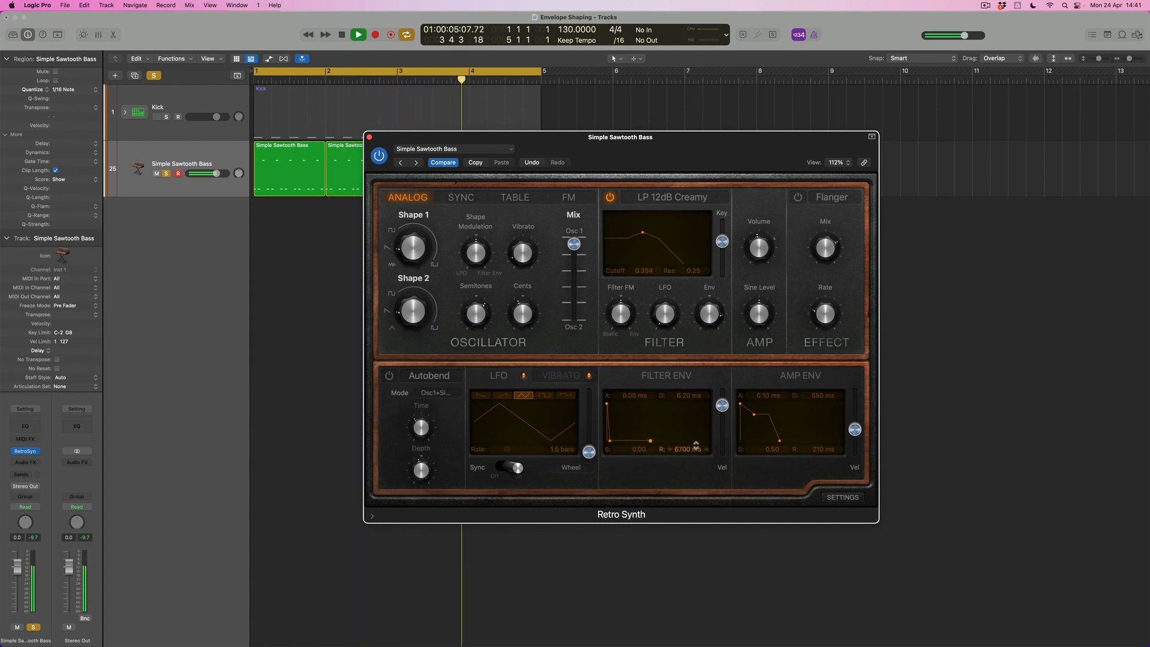
pyautogui.moveTo(689, 450); pyautogui.dragTo(689, 454)
pyautogui.moveTo(678, 396); pyautogui.dragTo(678, 377)
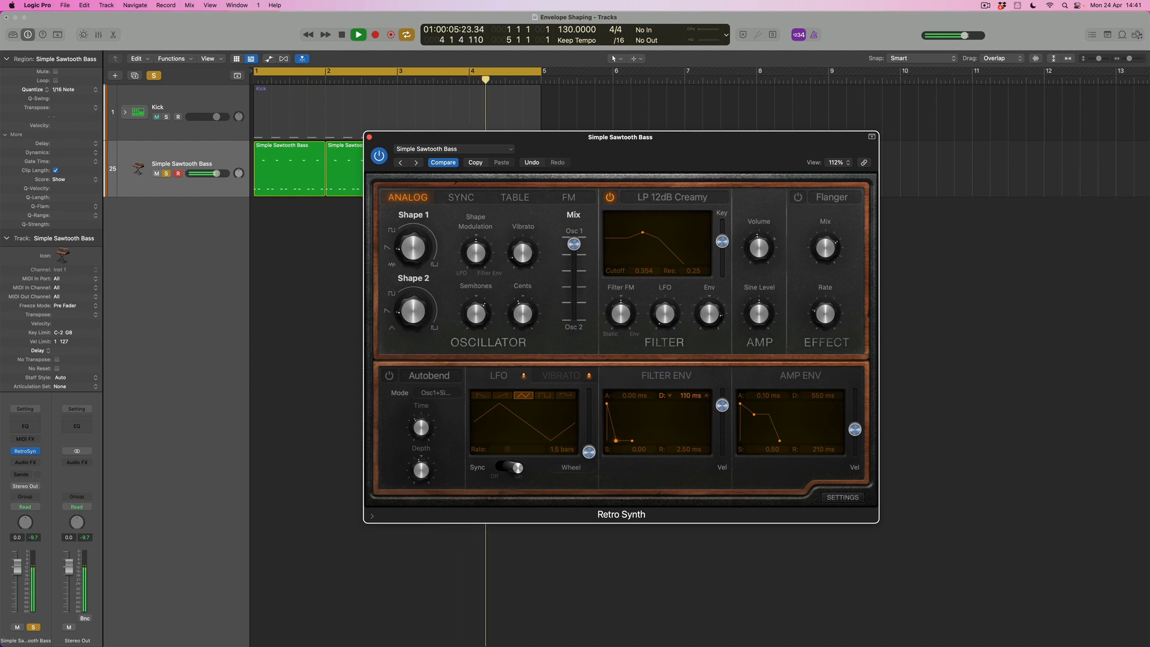
pyautogui.press('space')
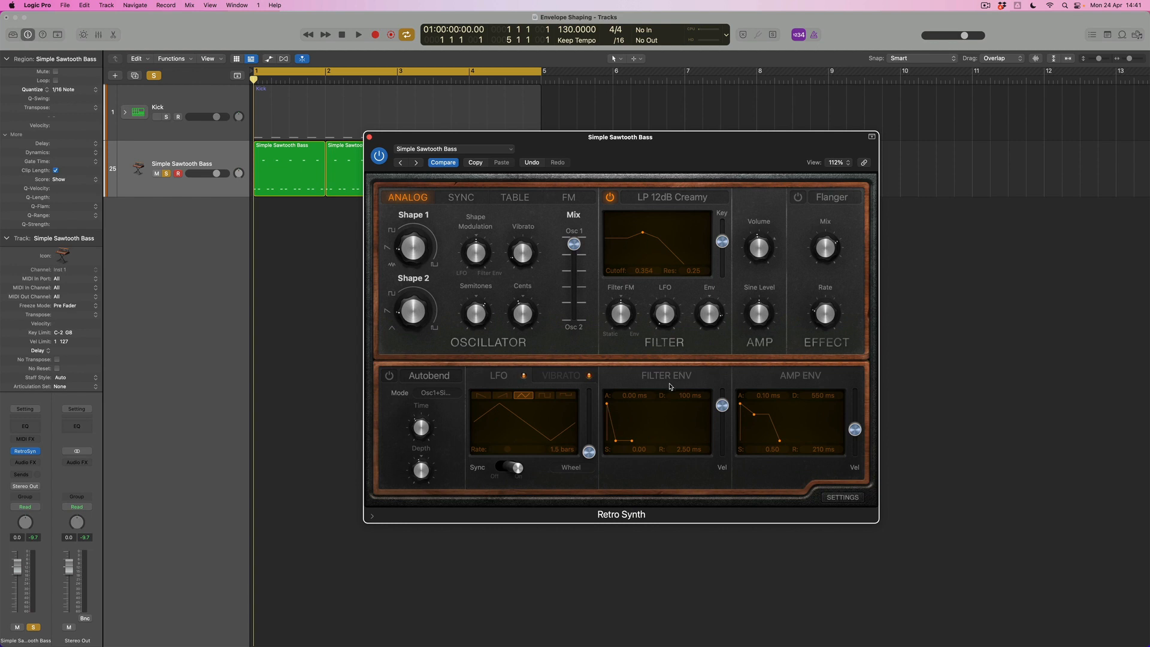
# - During playback, shorten the amp and filter envelope decays, and set the releases to 48 ms for the filter and 1900 ms for the amp
pyautogui.press('space')
pyautogui.moveTo(814, 398); pyautogui.dragTo(814, 426)
pyautogui.moveTo(686, 396); pyautogui.dragTo(687, 410)
pyautogui.moveTo(818, 396)
pyautogui.mouseDown()
pyautogui.moveTo(818, 406)
pyautogui.moveTo(818, 397)
pyautogui.mouseUp()
pyautogui.moveTo(686, 449); pyautogui.dragTo(686, 437)
pyautogui.moveTo(820, 449); pyautogui.dragTo(820, 439)
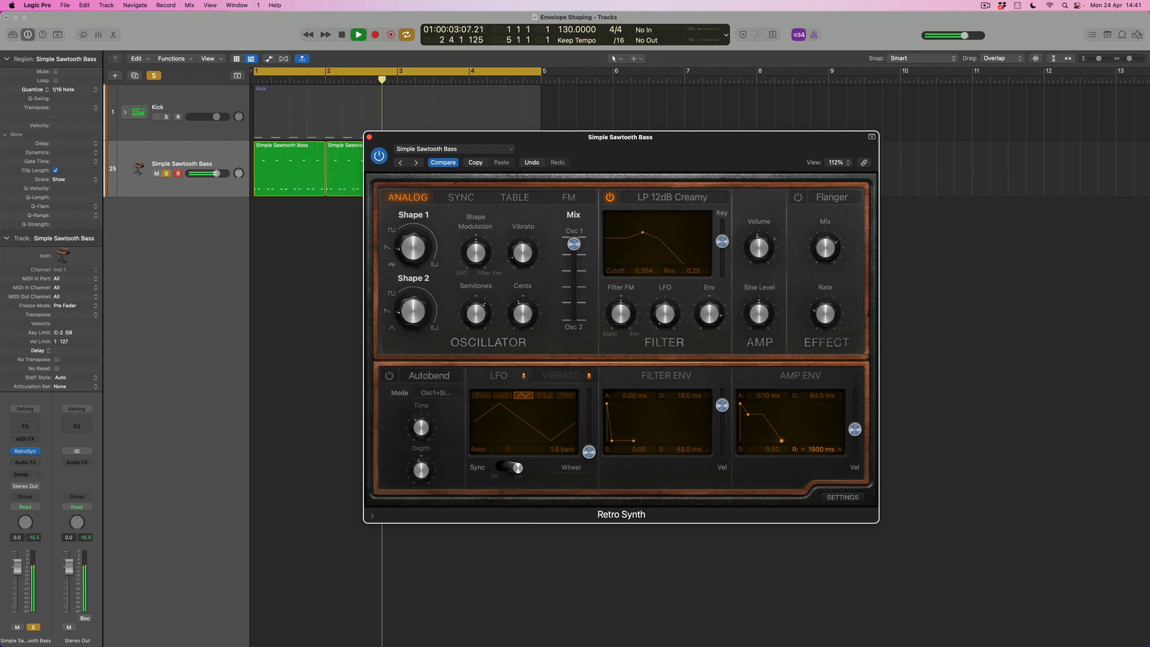
# - Shape the filter envelope to a 53 ms decay, 0.23 sustain and 700 ms release, and unsolo the bass to hear the kick
pyautogui.moveTo(689, 404); pyautogui.dragTo(688, 395)
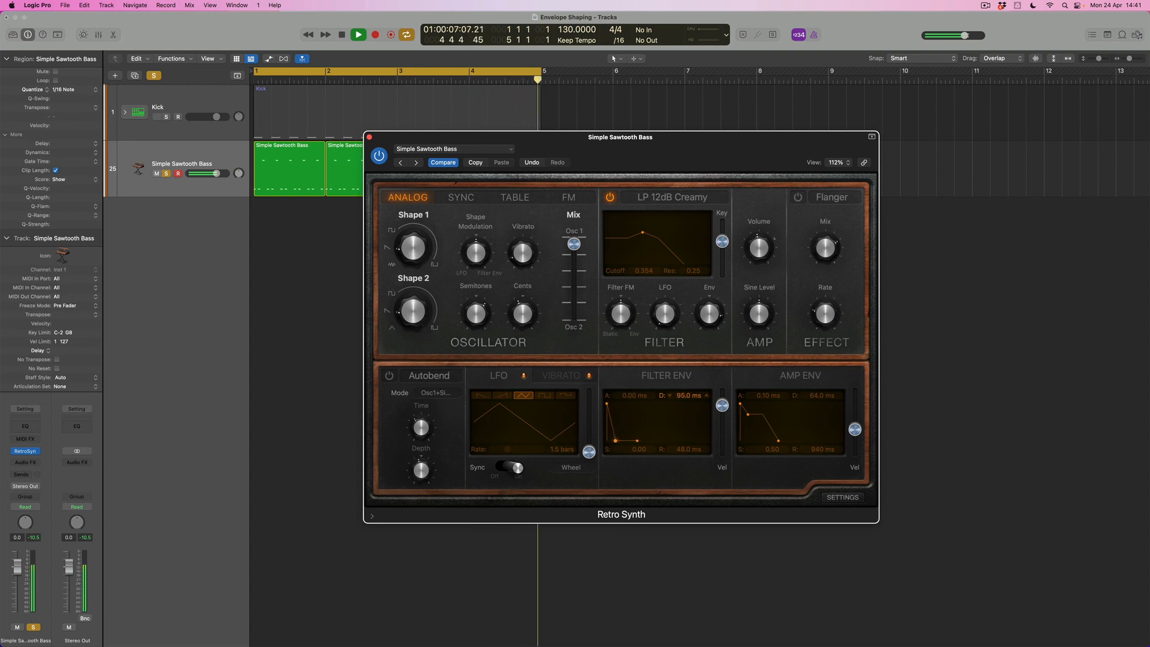
pyautogui.moveTo(687, 449); pyautogui.dragTo(639, 451)
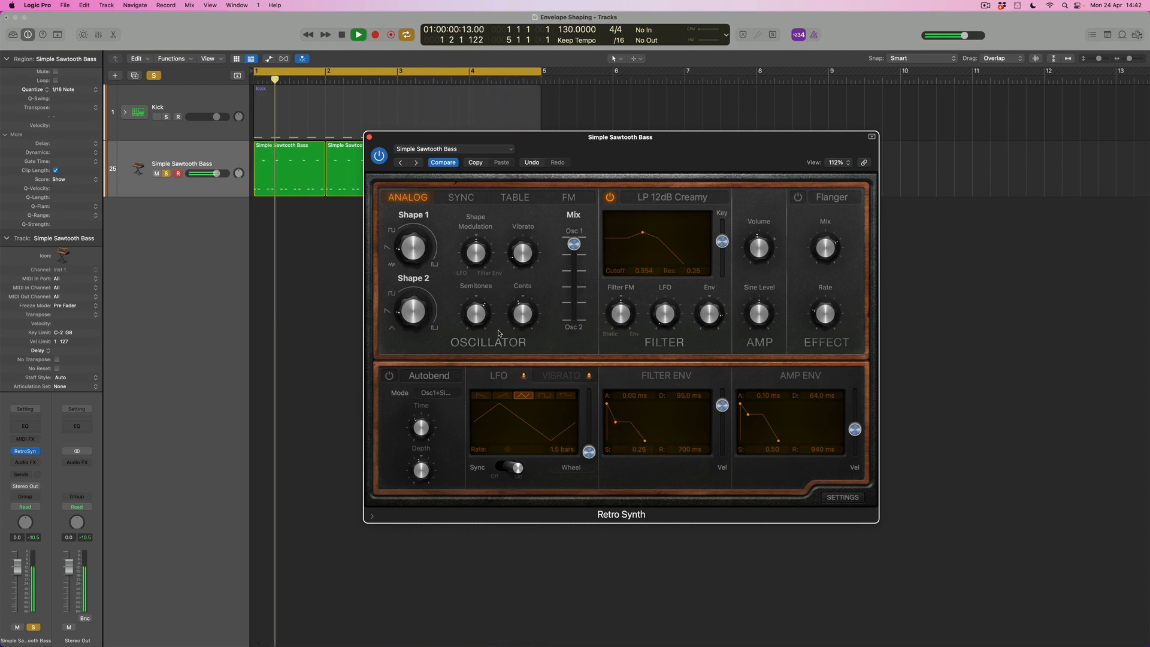
pyautogui.click(154, 75)
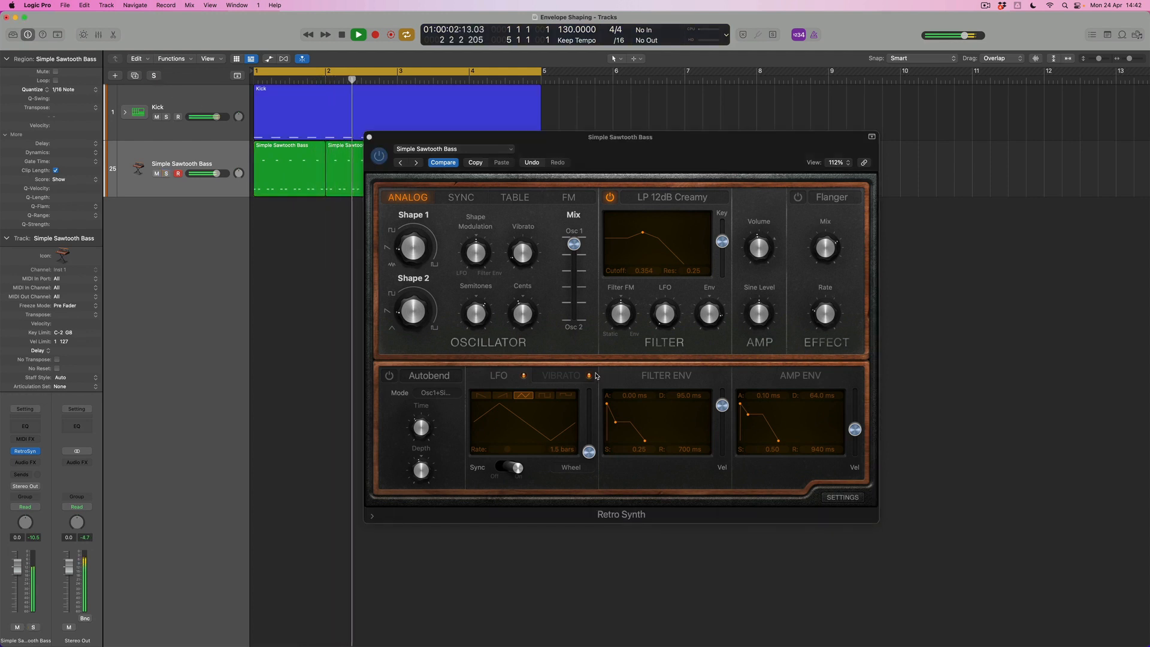
pyautogui.moveTo(616, 426)
pyautogui.mouseDown()
pyautogui.moveTo(613, 409)
pyautogui.moveTo(614, 423)
pyautogui.mouseUp()
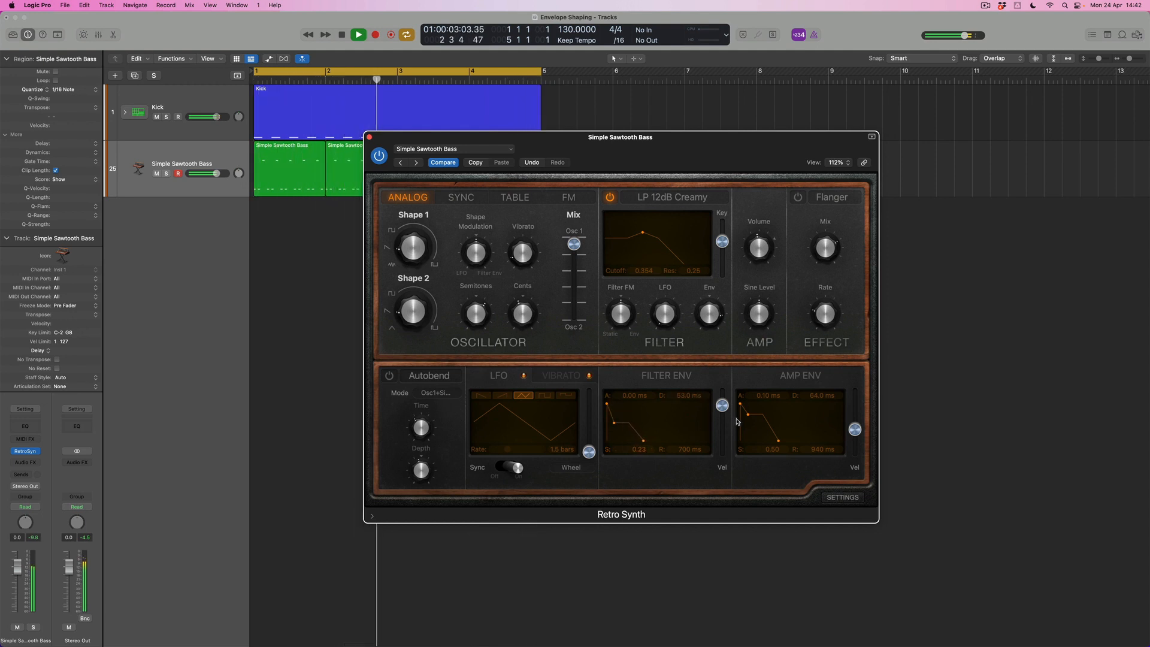
# - Set amp envelope decay 2000 ms, sustain 0.00, release 1400 ms, and filter envelope decay 110 ms, sustain 0.36, release 2000 ms
pyautogui.moveTo(748, 415); pyautogui.dragTo(760, 444)
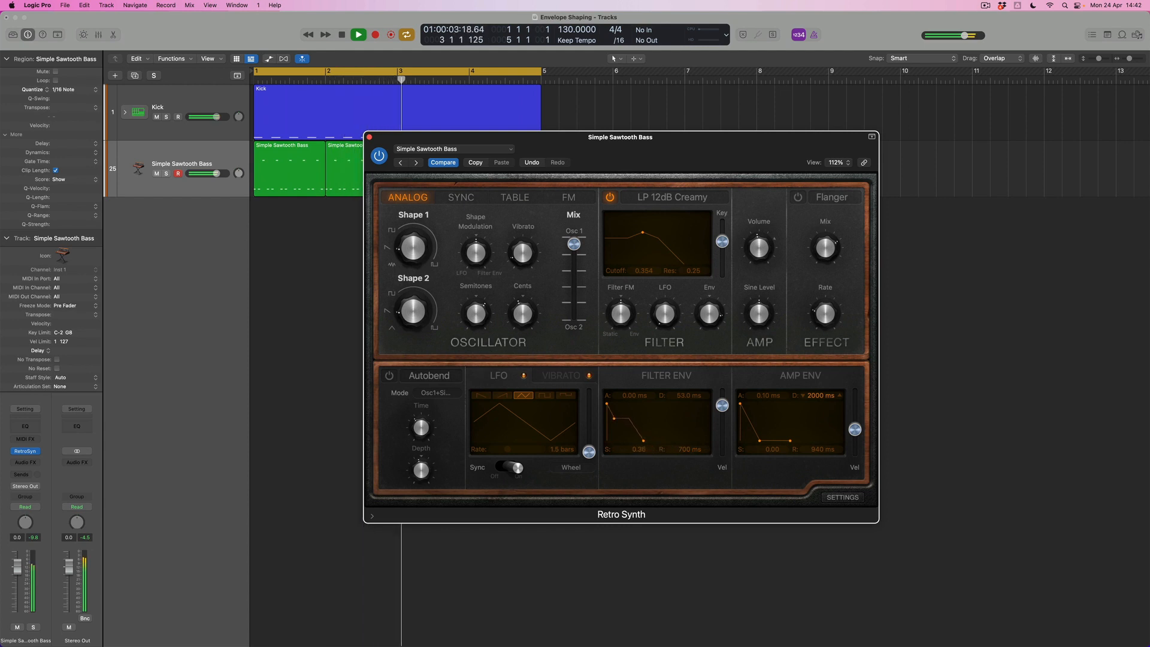
pyautogui.moveTo(614, 418); pyautogui.dragTo(616, 418)
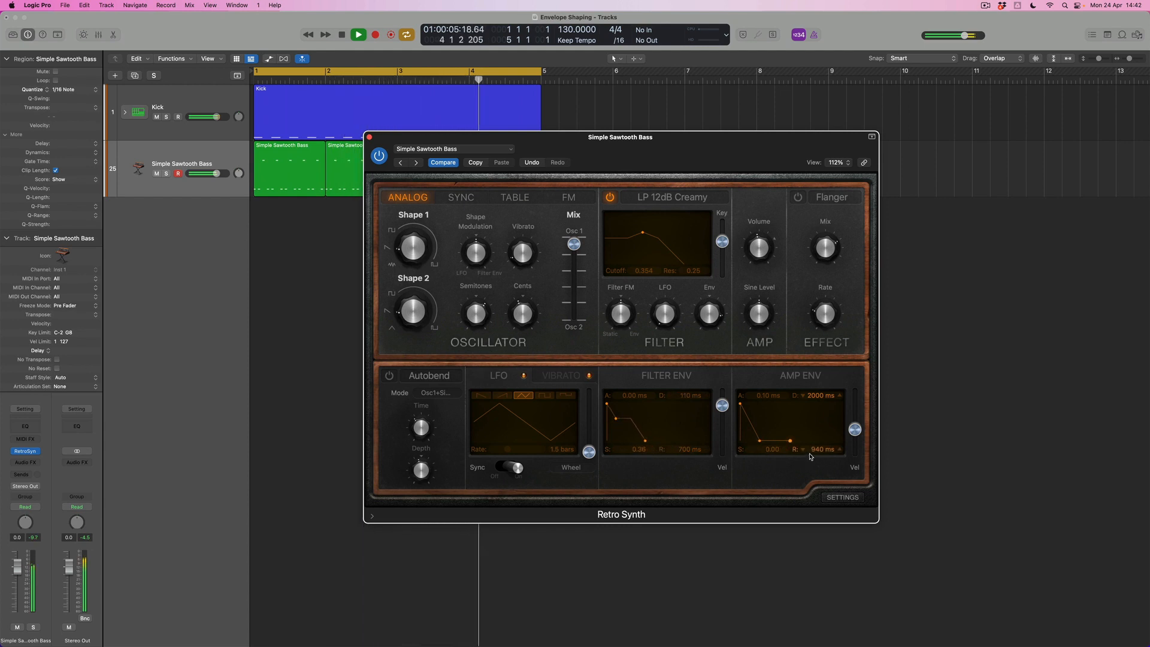
pyautogui.moveTo(697, 449); pyautogui.dragTo(697, 437)
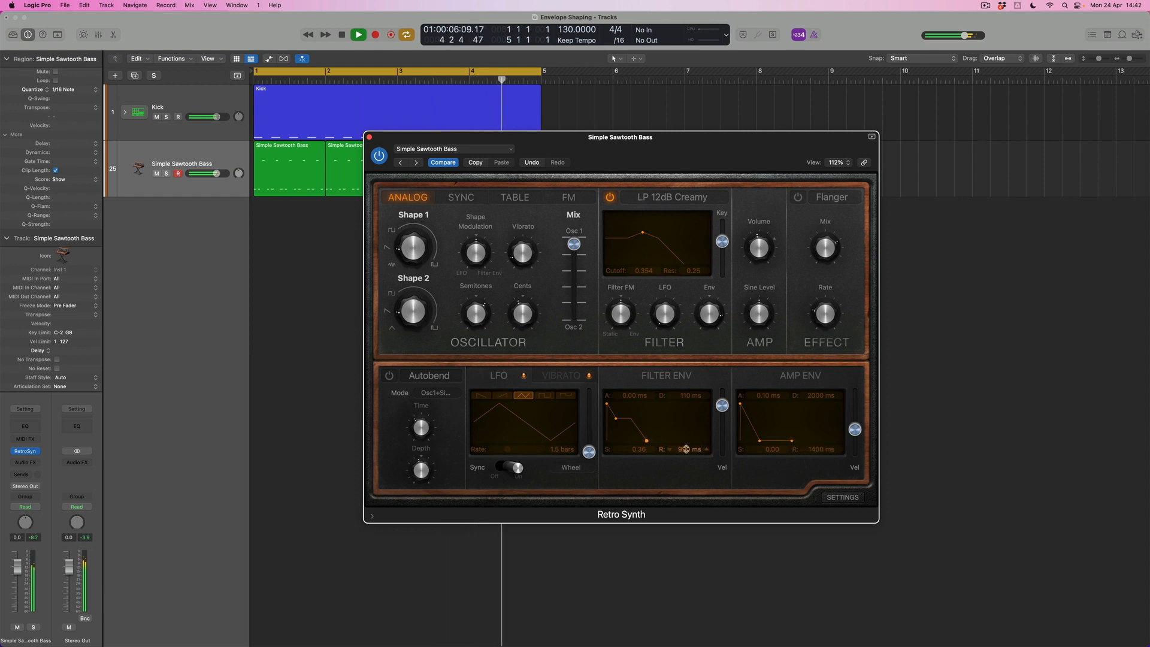
pyautogui.moveTo(689, 449); pyautogui.dragTo(689, 428)
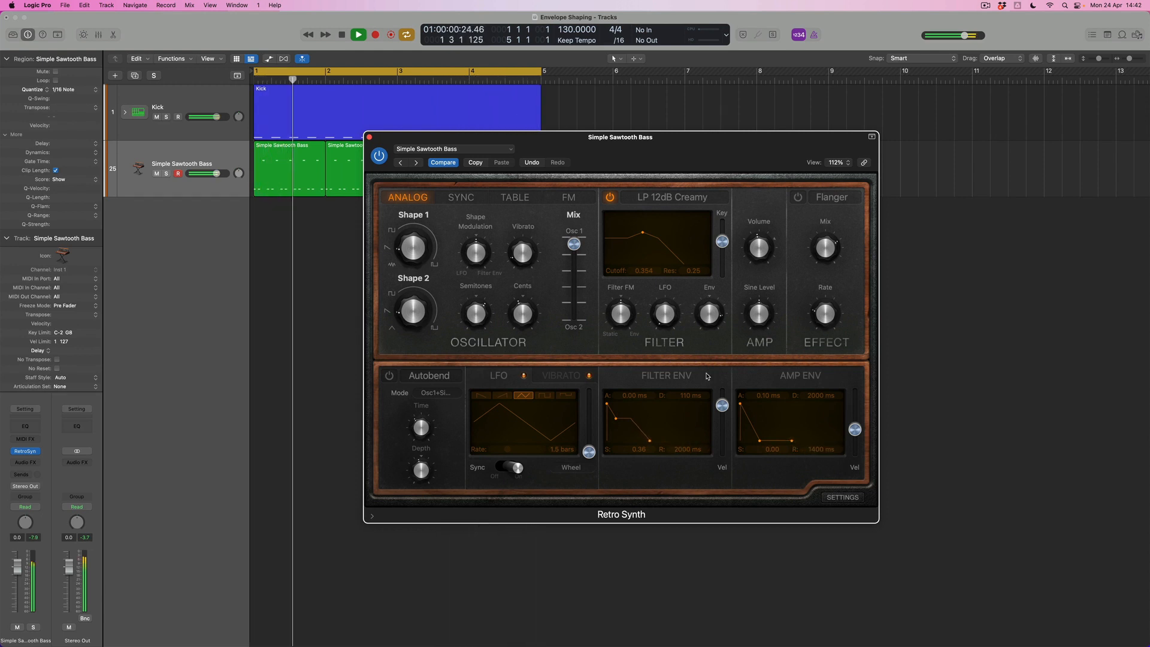
# - Sweep the filter's envelope amount down to 0.28 and back up to about 0.68 against the kick
pyautogui.moveTo(710, 319); pyautogui.dragTo(707, 327)
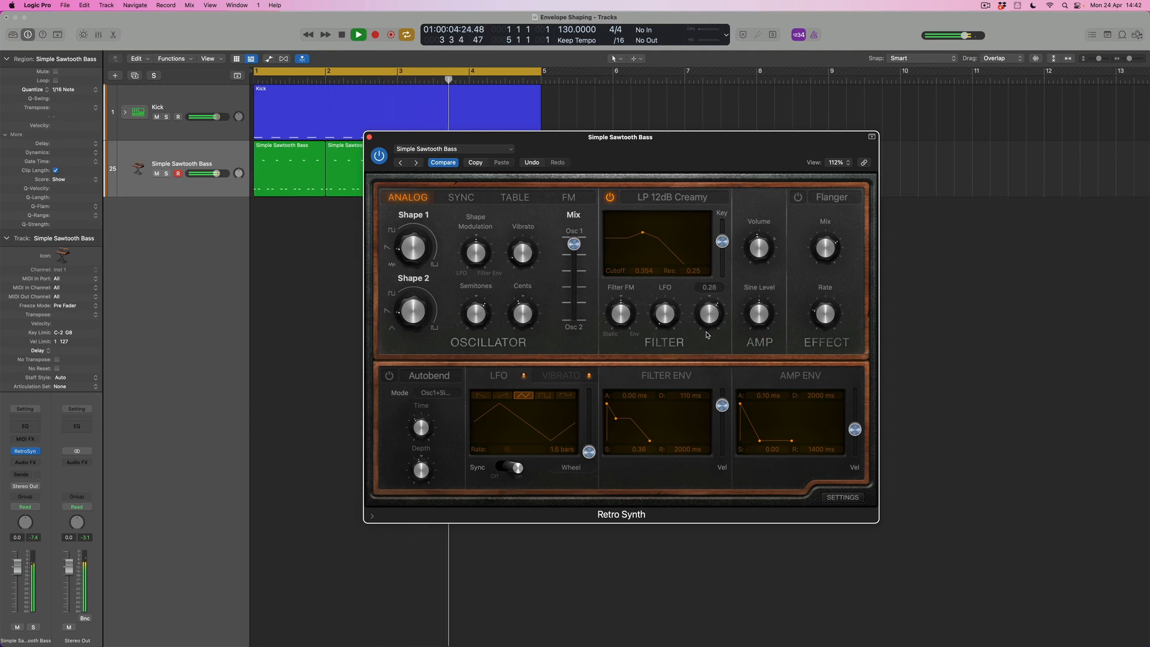
pyautogui.moveTo(708, 316)
pyautogui.mouseDown()
pyautogui.moveTo(706, 299)
pyautogui.moveTo(700, 326)
pyautogui.mouseUp()
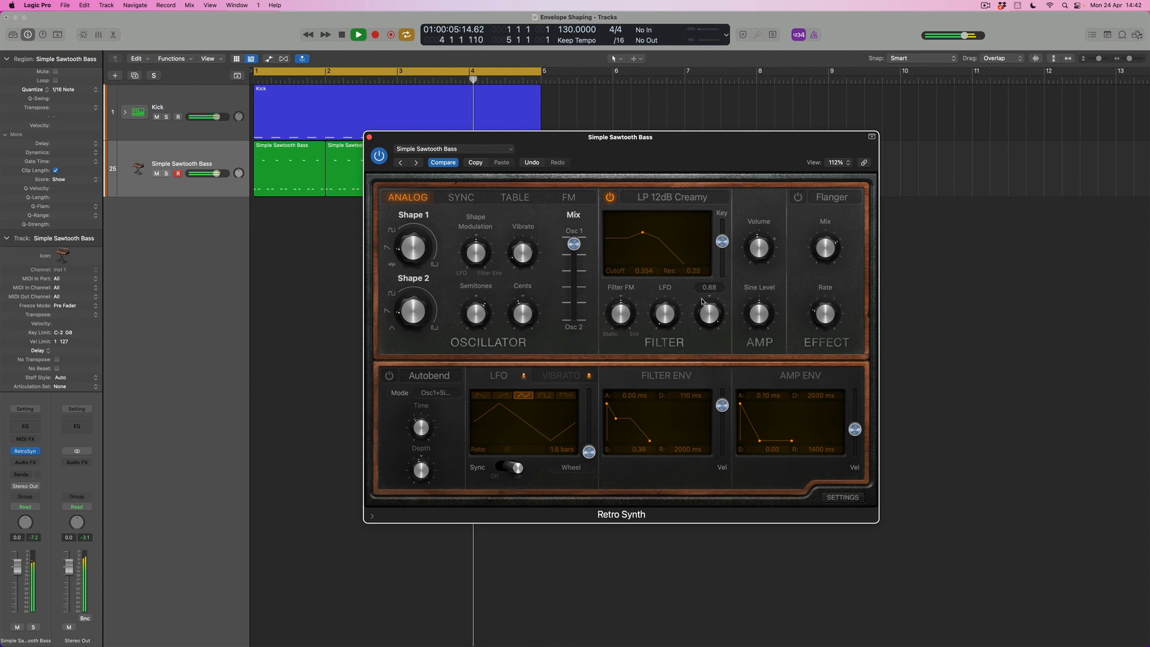
# - Reshape the amp envelope to 0 ms attack, 1400 ms decay and 0.61 sustain, and vary the filter envelope's decay
pyautogui.moveTo(819, 396); pyautogui.dragTo(819, 431)
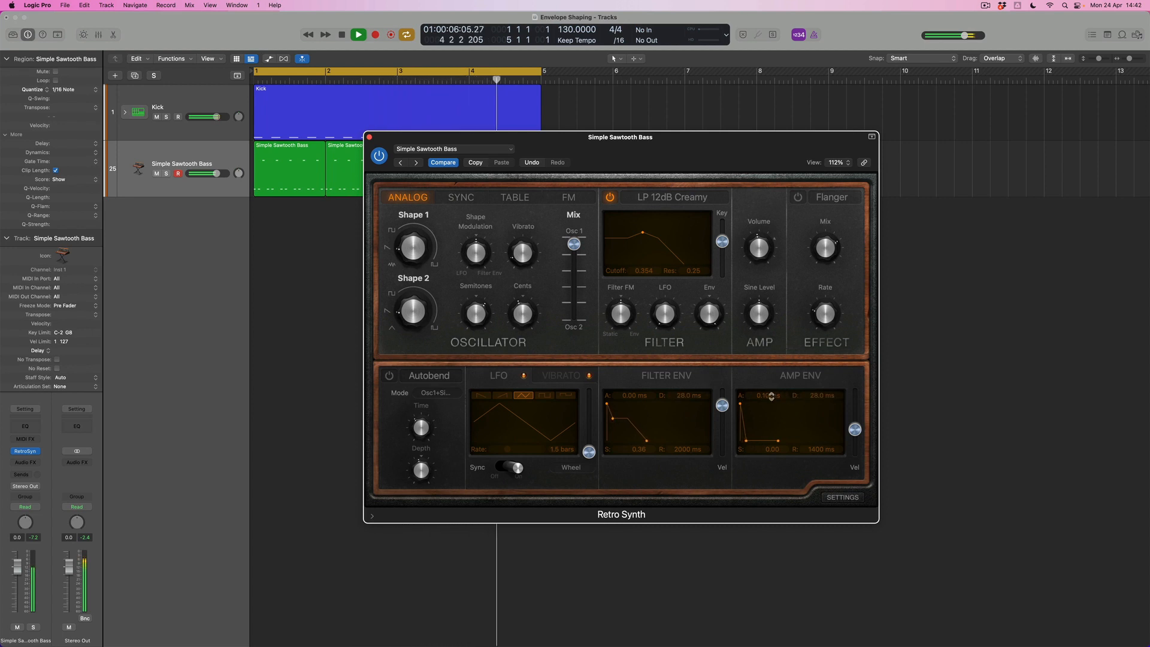
pyautogui.moveTo(819, 396); pyautogui.dragTo(820, 384)
pyautogui.moveTo(772, 449); pyautogui.dragTo(772, 418)
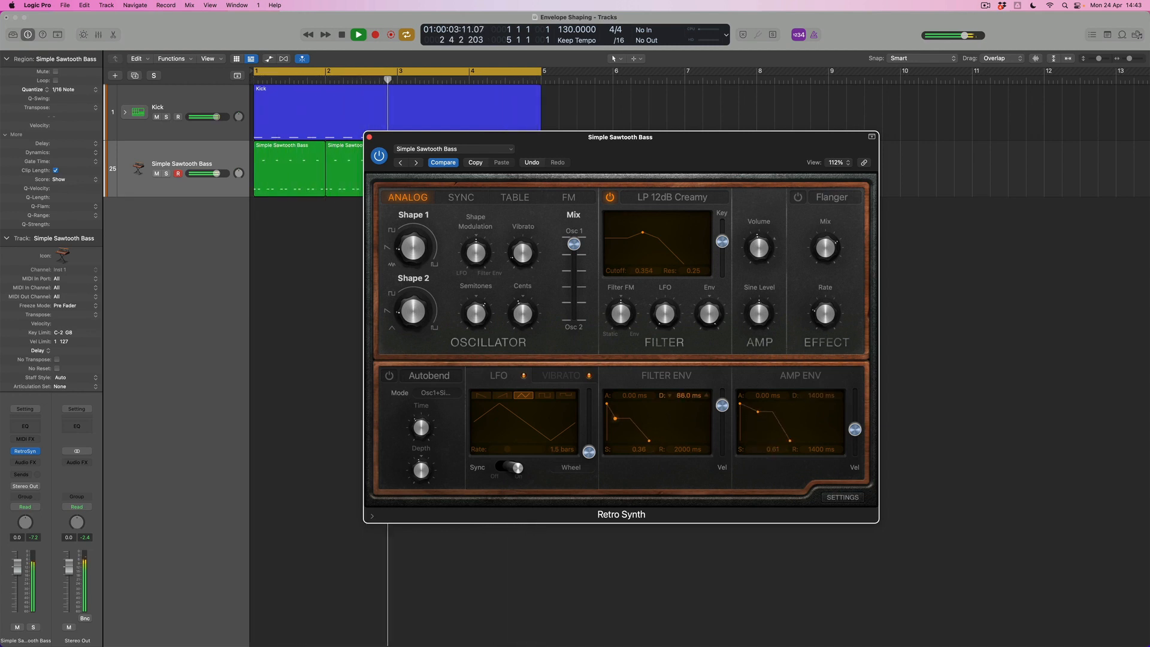
pyautogui.moveTo(688, 395); pyautogui.dragTo(689, 373)
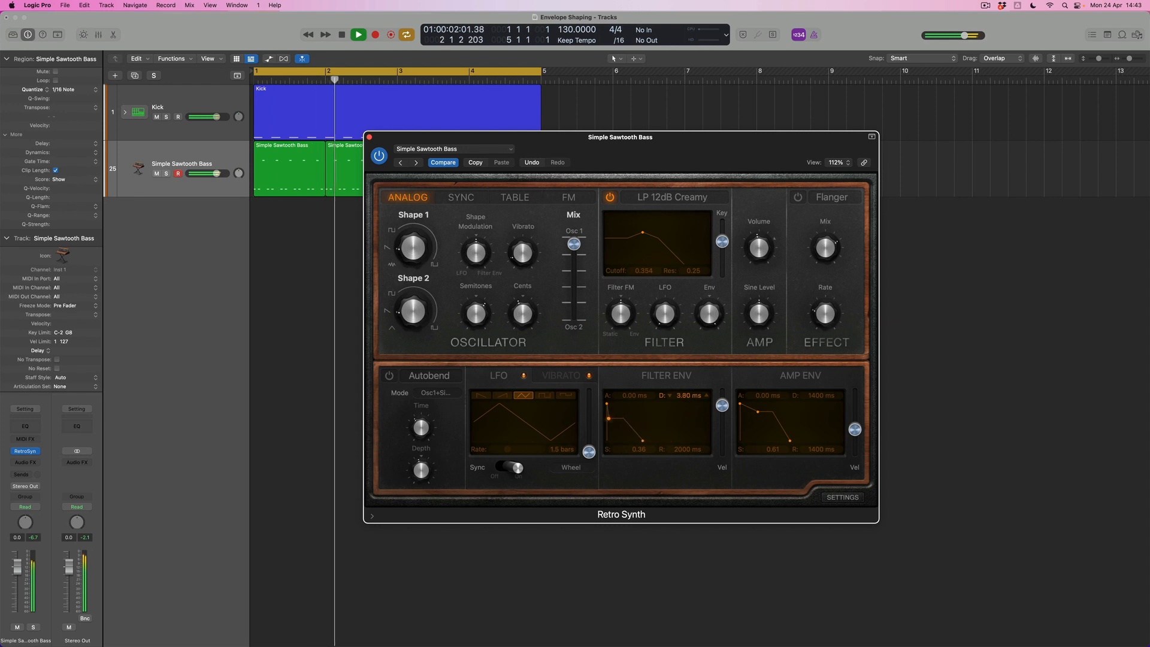